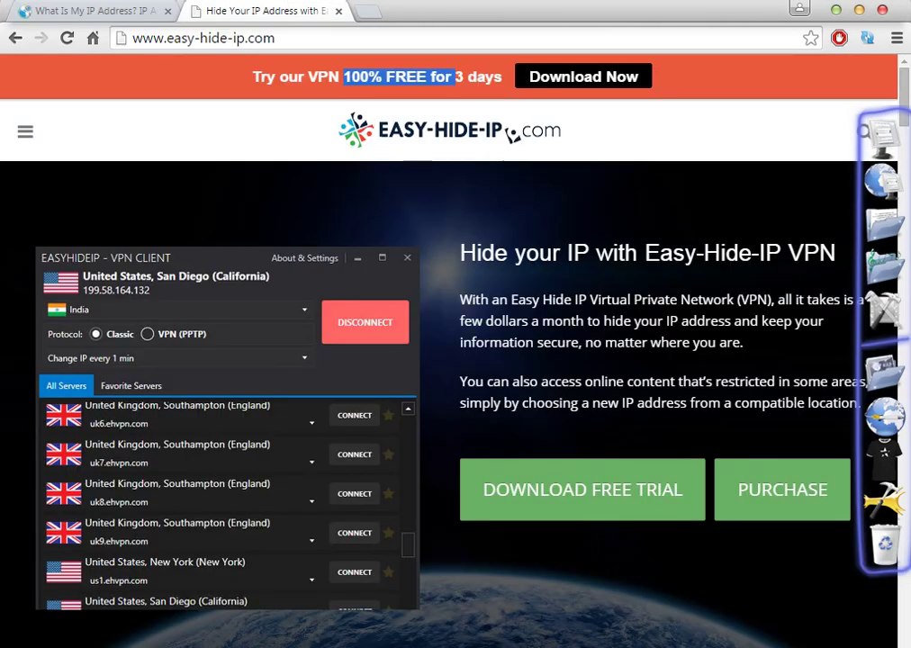
- Reload the easy-hide-ip.com homepage in Chrome
key(F5)
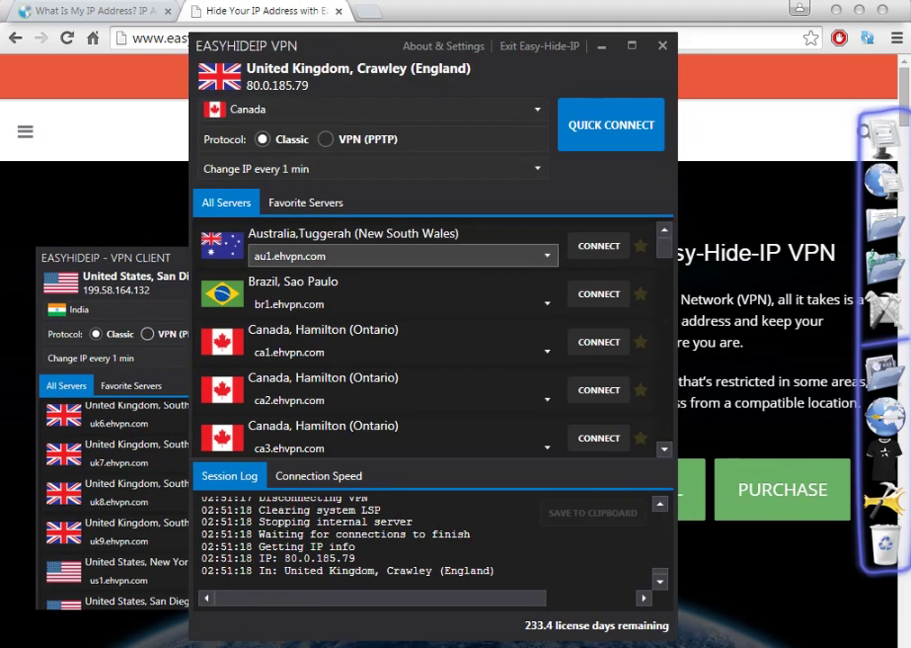
- Quick-connect the VPN to Australia, landing on the Tuggerah, New South Wales server
click(369, 109)
click(261, 147)
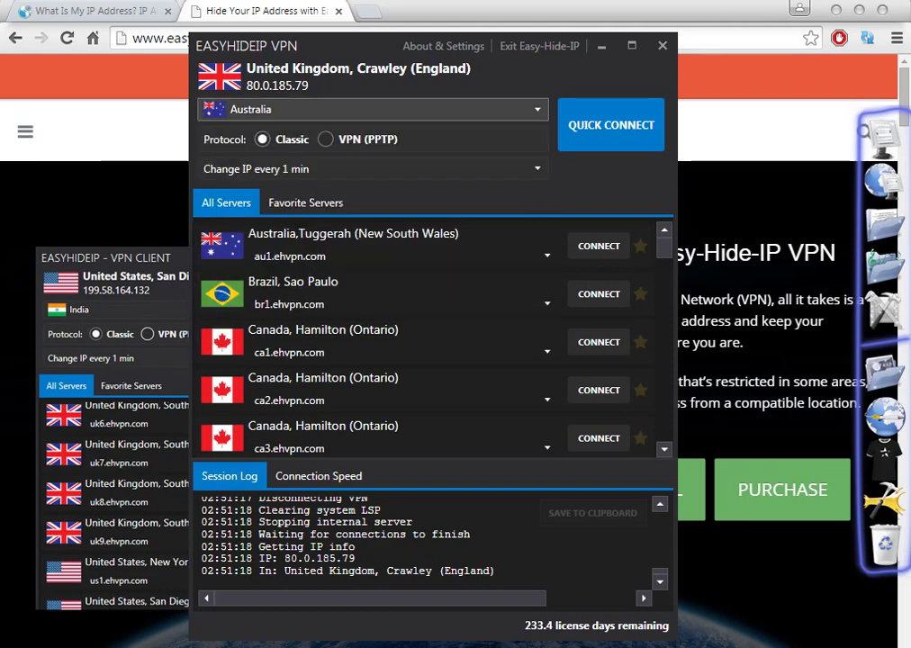
click(611, 125)
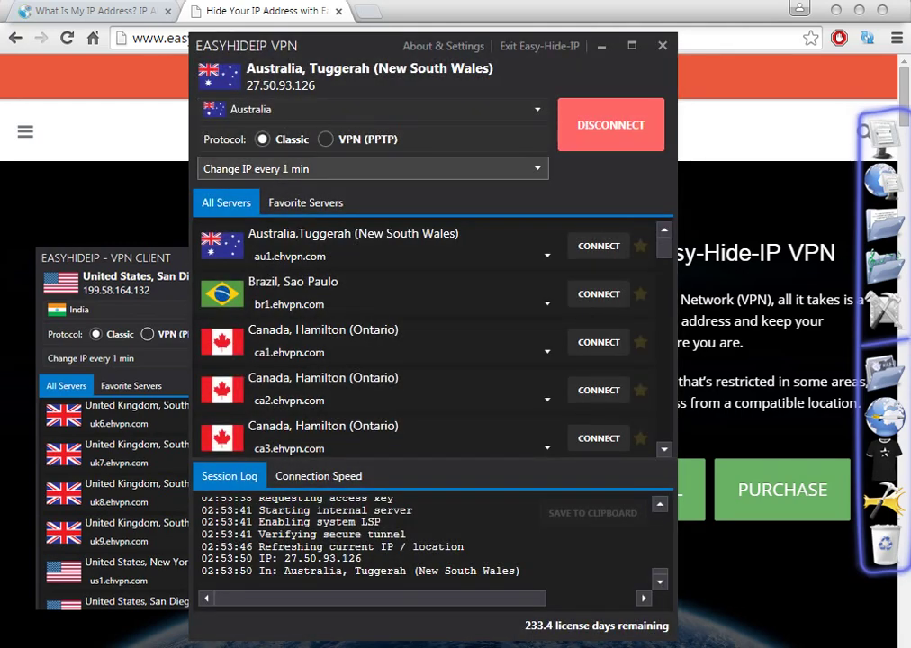
- Try the every 5 min IP-change interval, then return it to every 1 min
click(372, 168)
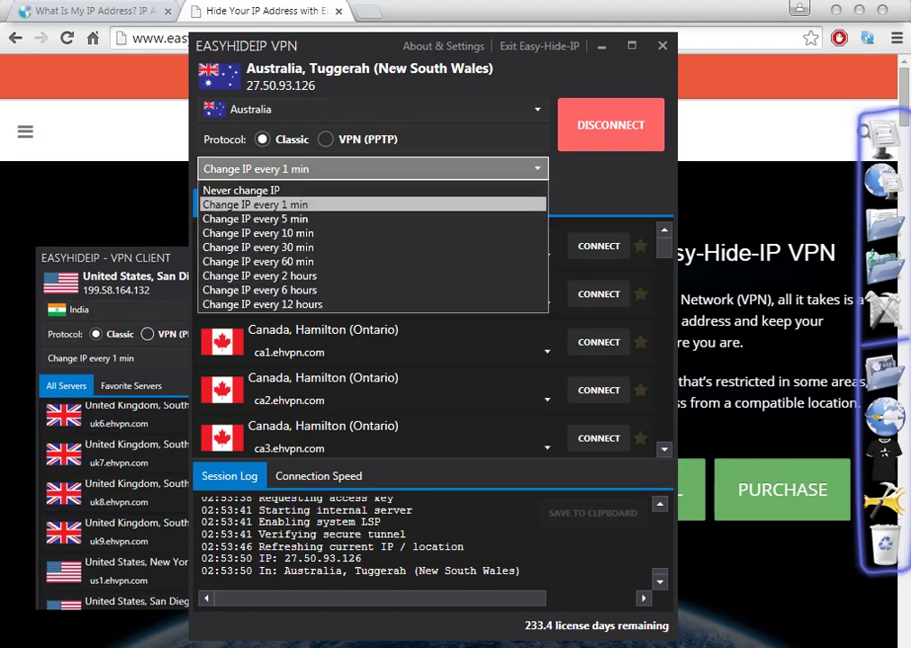
click(371, 169)
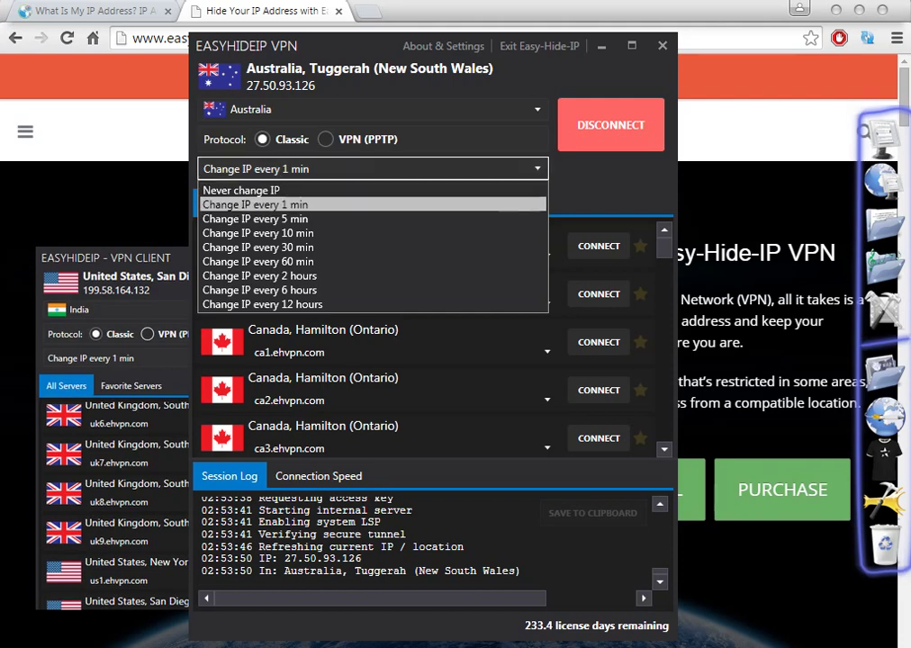
key(Down)
key(Return)
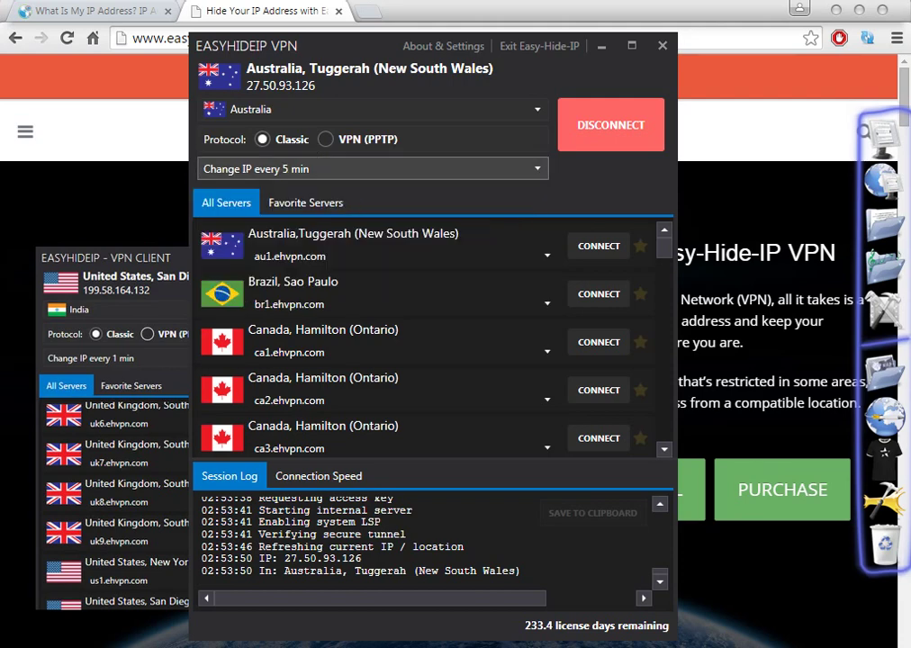
key(alt+Down)
key(Up)
key(Return)
key(alt+Down)
key(Down)
key(Up)
key(Return)
- Cycle the IP-change interval through 5, 10 and 30 min, ending back at 1 min
key(shift+Tab)
key(alt+Down)
key(Down)
key(Return)
key(alt+Down)
key(Down)
key(Down)
key(Up)
key(Return)
key(alt+Down)
key(Down)
key(Return)
key(alt+Down)
key(Home)
key(Down)
key(Return)
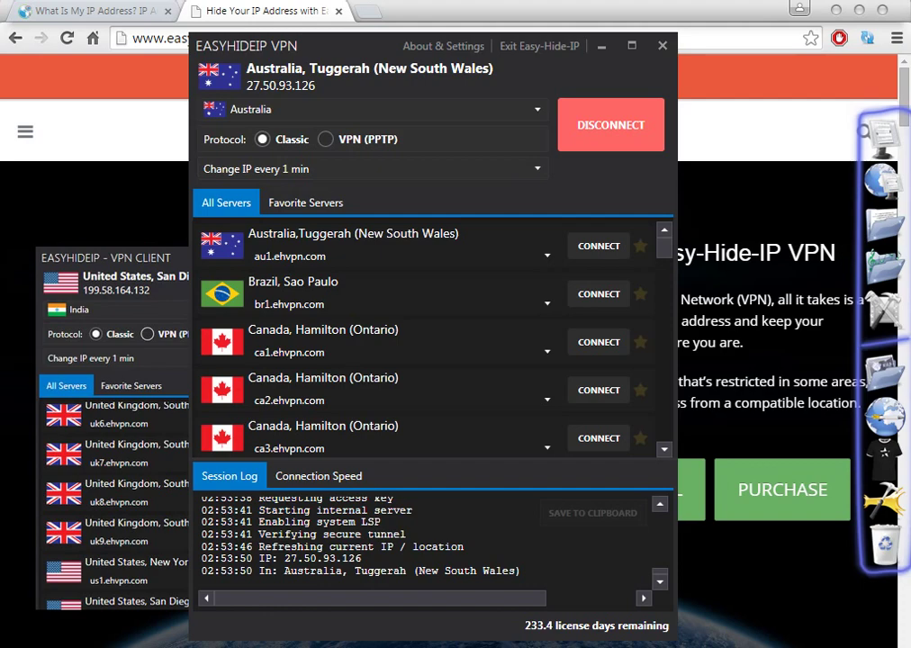
- Set the IP-change interval to Never change IP
key(alt+Down)
key(Up)
key(Return)
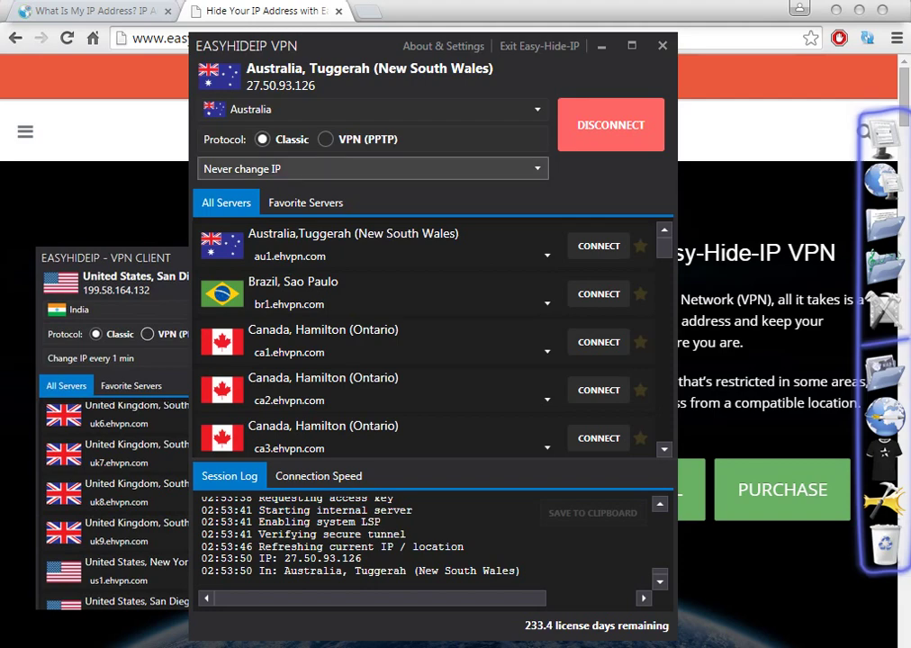
click(373, 168)
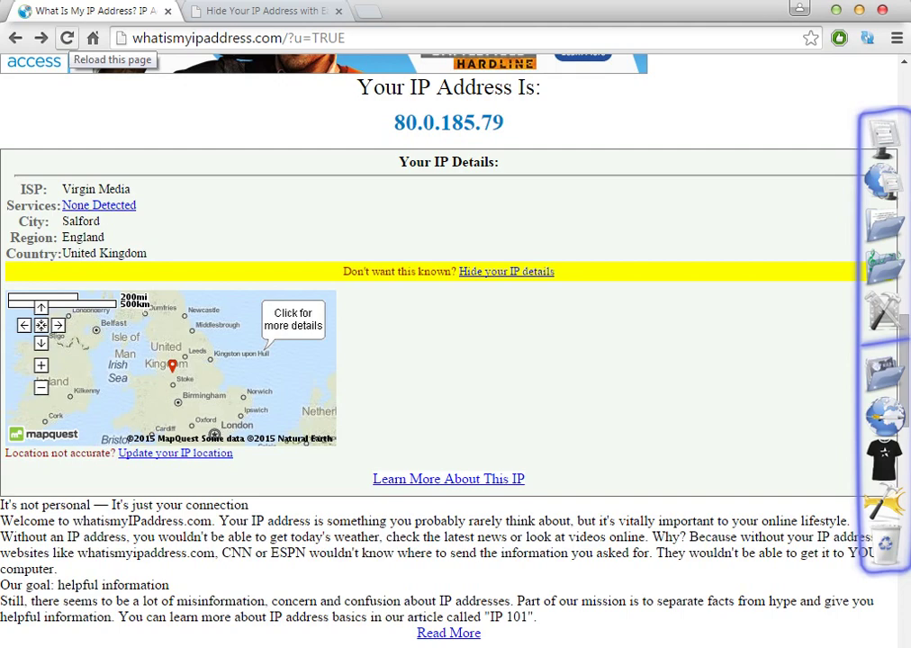
- Reload whatismyipaddress.com to recheck the current IP address
click(66, 38)
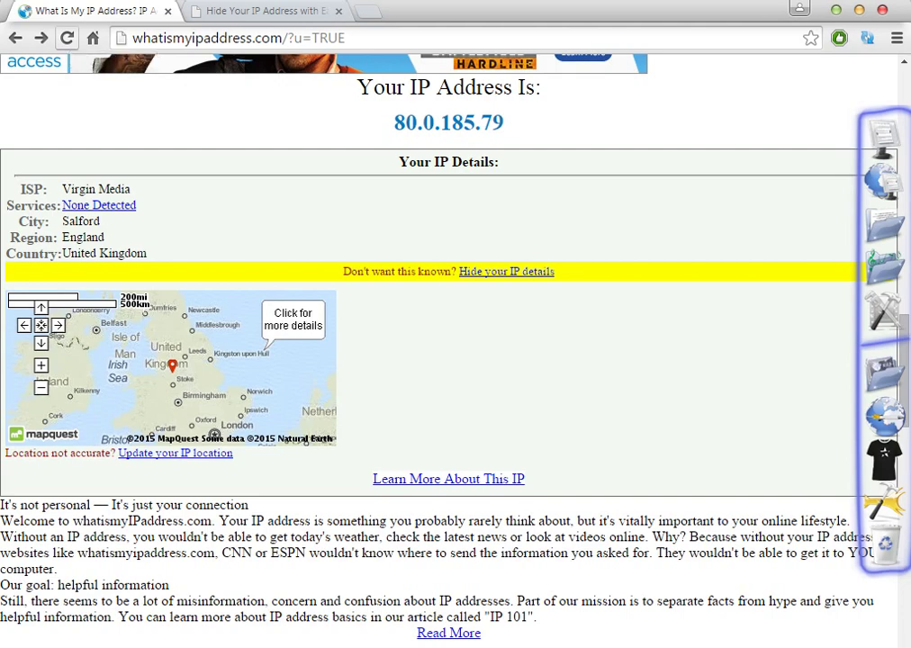
- Reload the lookup again so it shows the Australian IP 27.50.93.126 in Tuggerah
click(66, 38)
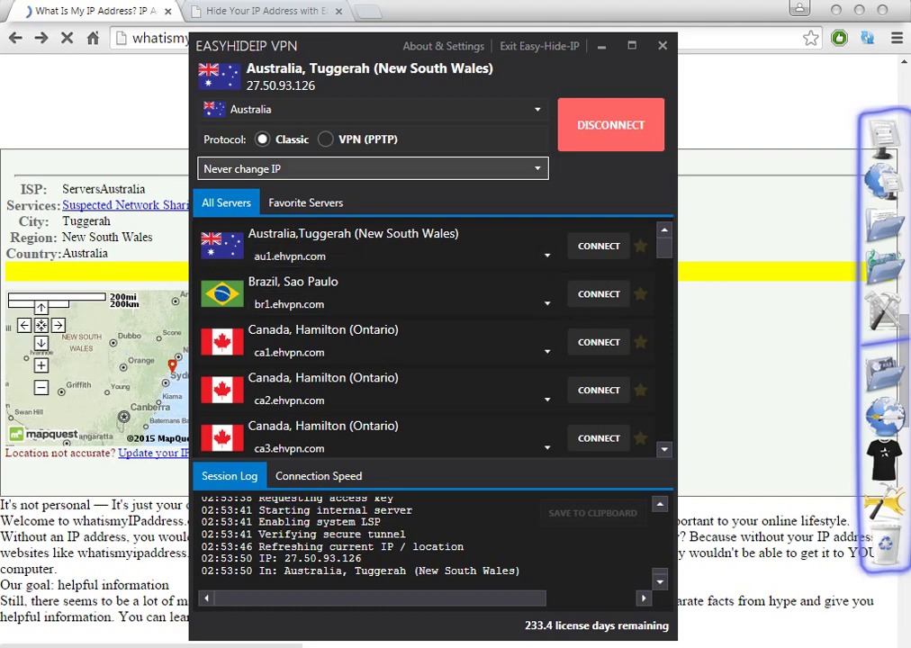
- Set the VPN's IP-change interval to every 1 min
click(372, 168)
click(373, 168)
click(373, 168)
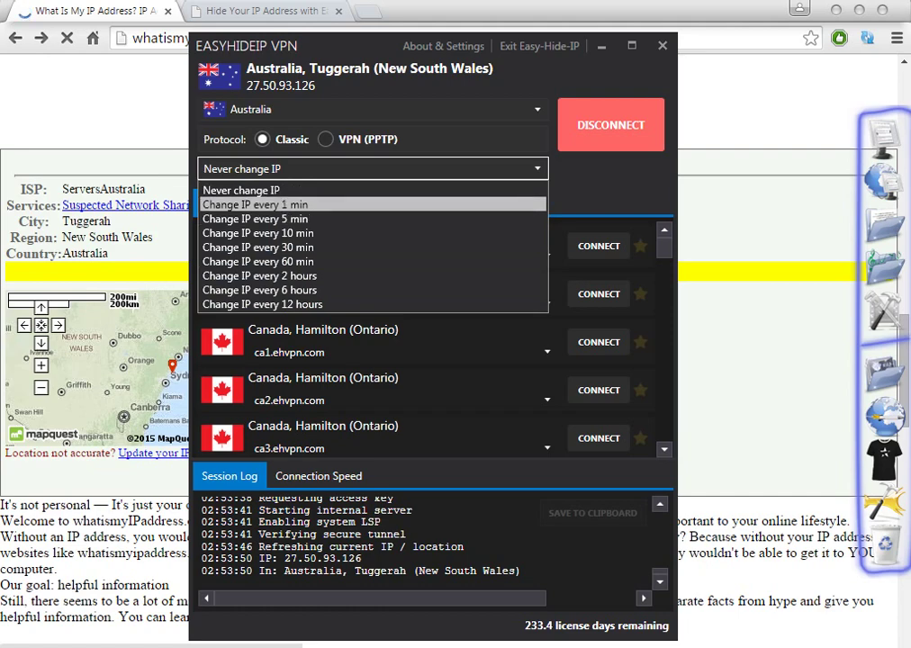
click(254, 204)
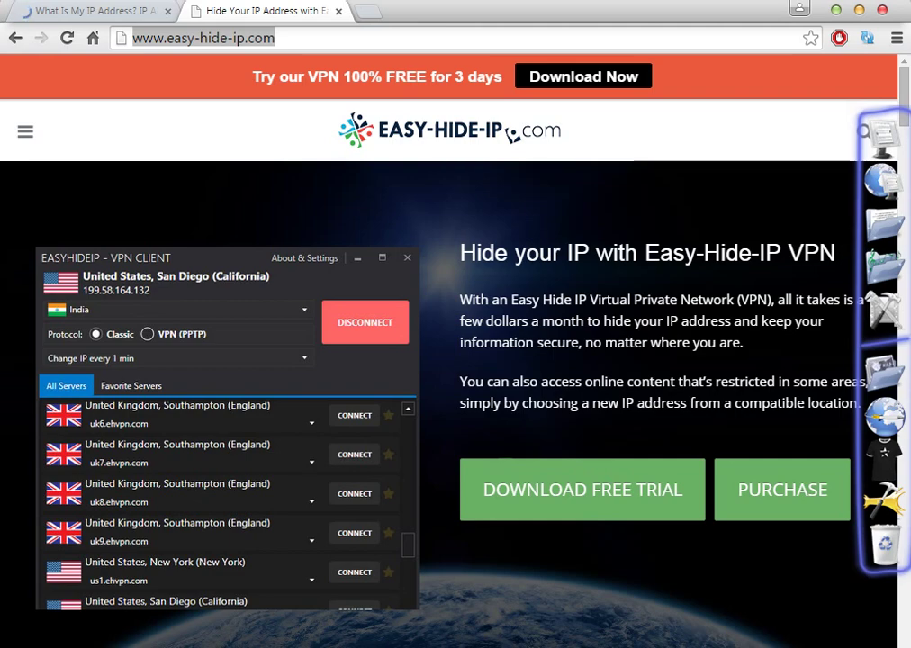
- Highlight the '100% FREE for 3 days' offer in the easy-hide-ip.com banner
scroll(450, 360, down, 4)
scroll(450, 360, up, 4)
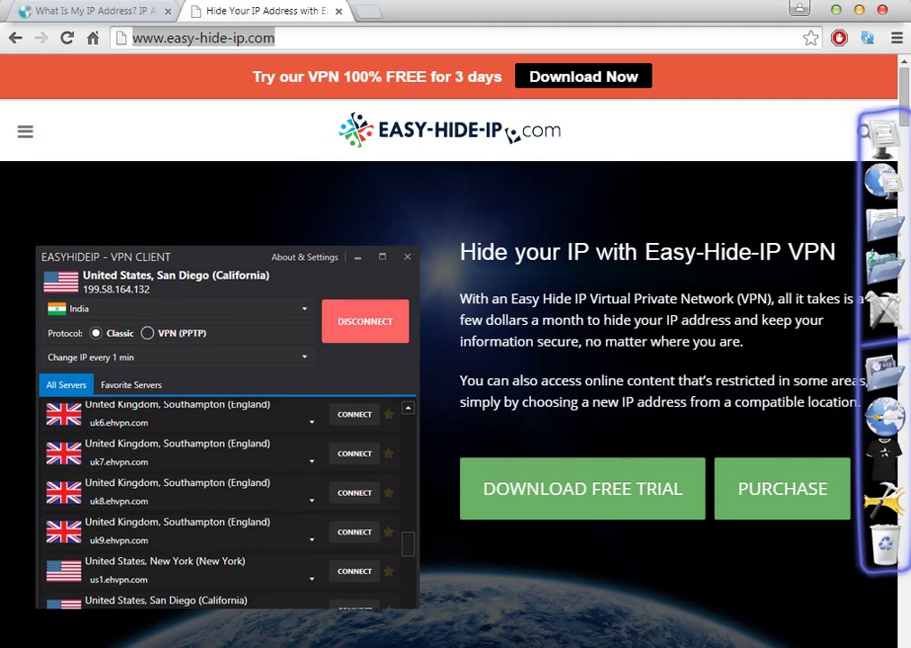
scroll(450, 360, down, 2)
scroll(450, 360, up, 2)
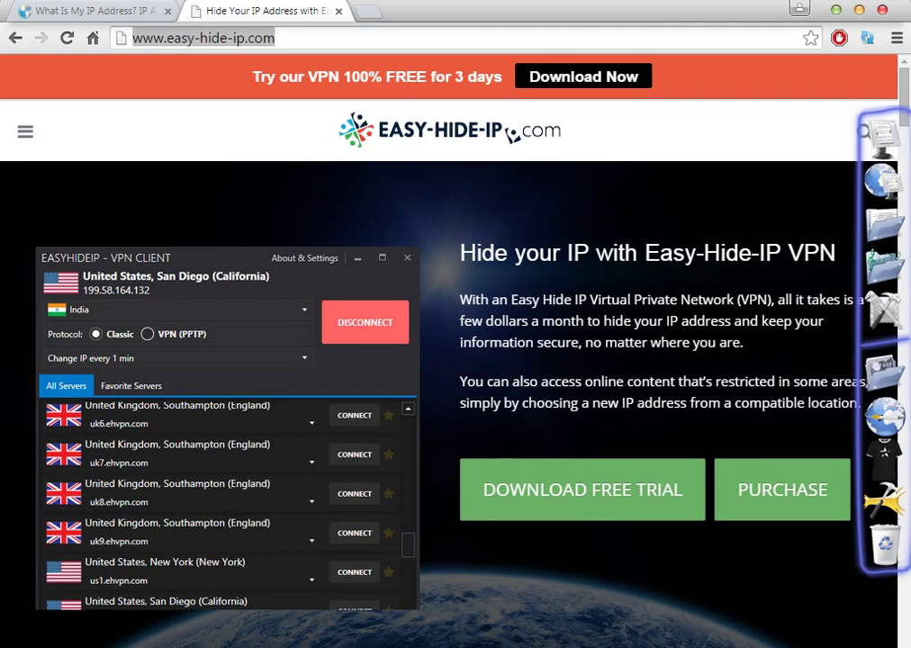
drag(343, 77, 407, 76)
drag(407, 77, 501, 76)
- Scroll past the server locations grid to the $4.95/month and $29.95/year plans
scroll(450, 405, down, 5)
scroll(450, 360, up, 5)
scroll(450, 360, up, 1)
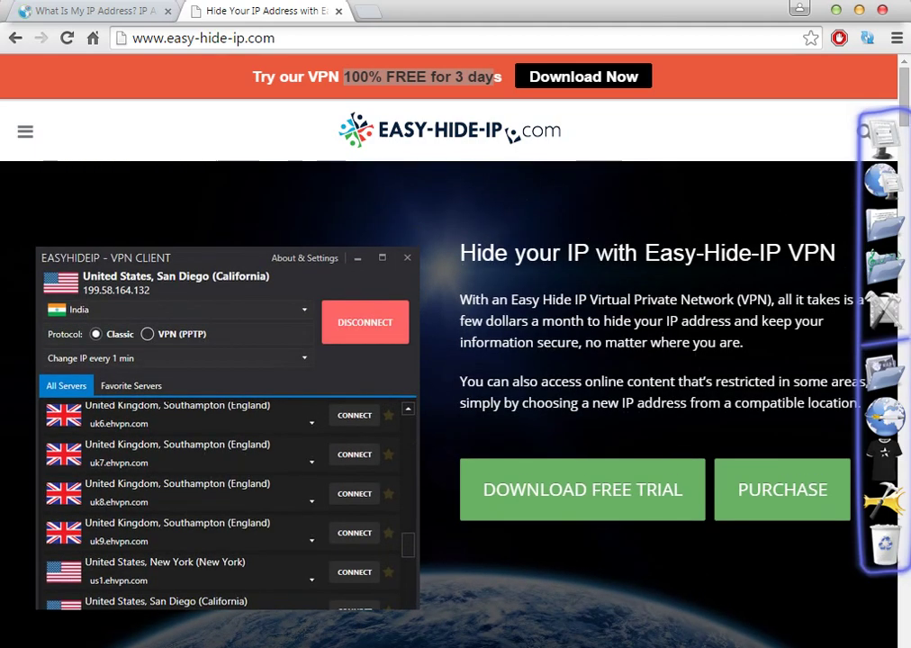
scroll(450, 360, down, 1)
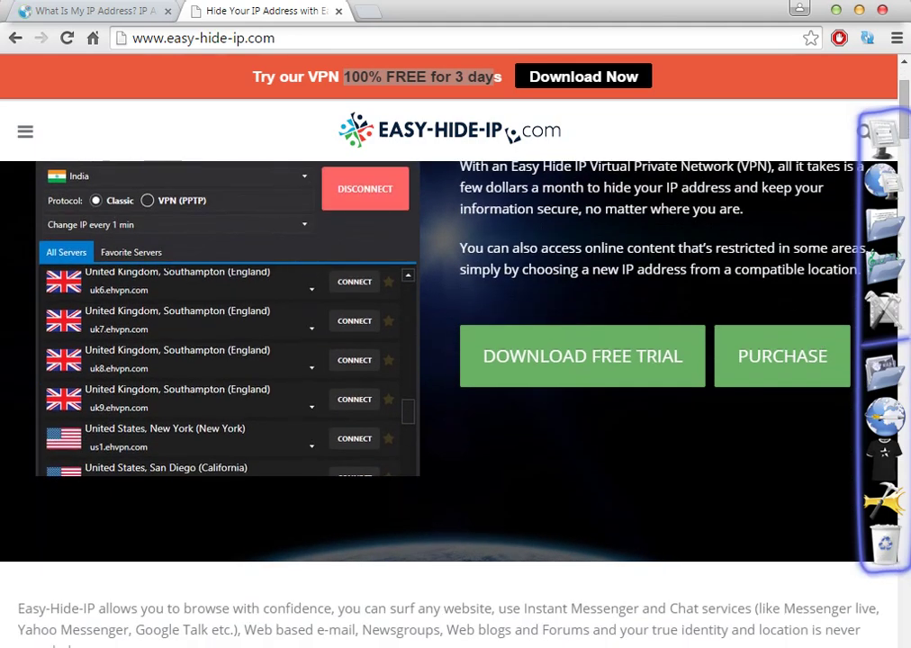
scroll(450, 360, down, 3)
scroll(450, 360, up, 3)
scroll(450, 360, up, 2)
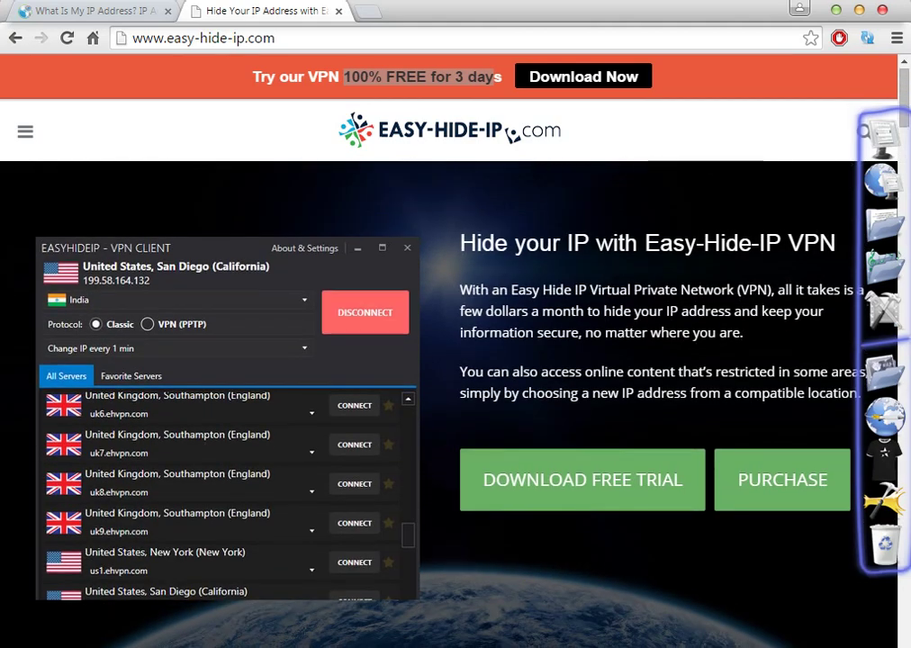
scroll(450, 360, down, 2)
scroll(450, 360, down, 2)
scroll(450, 360, down, 2)
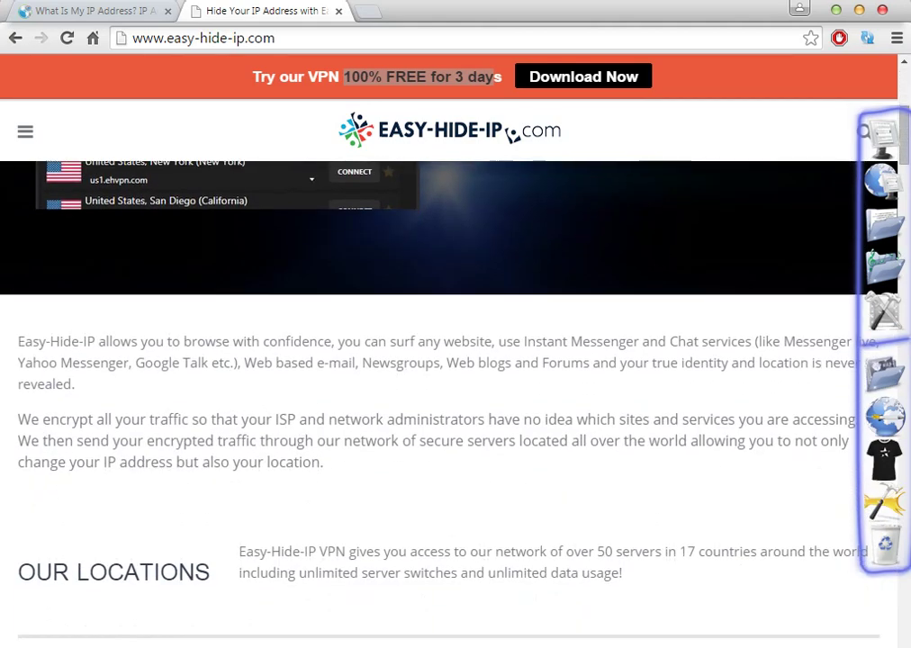
scroll(450, 360, down, 2)
scroll(450, 360, down, 2)
scroll(450, 360, down, 2)
scroll(450, 360, down, 2)
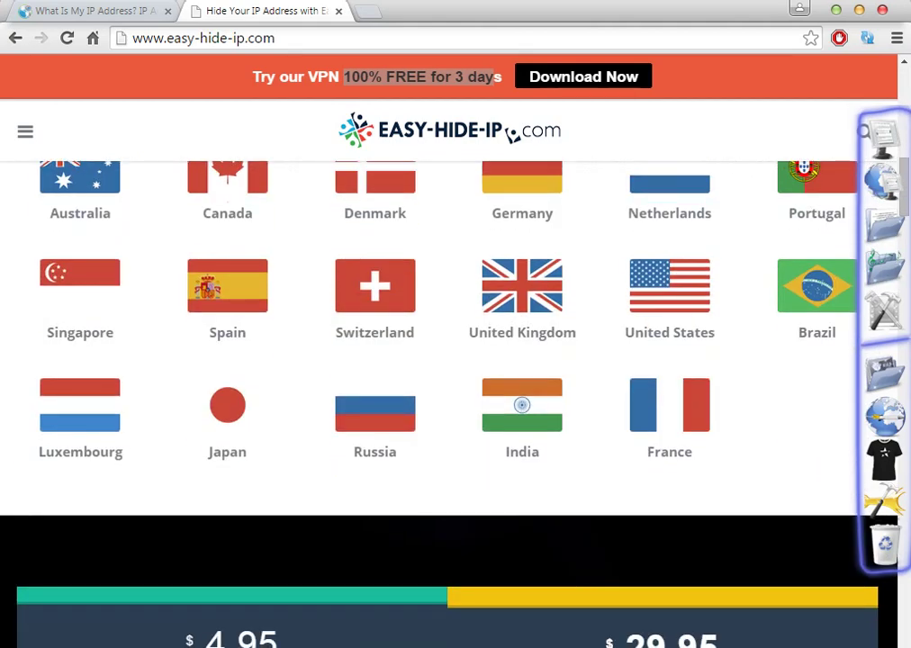
scroll(451, 360, down, 3)
scroll(450, 360, down, 1)
scroll(450, 360, down, 2)
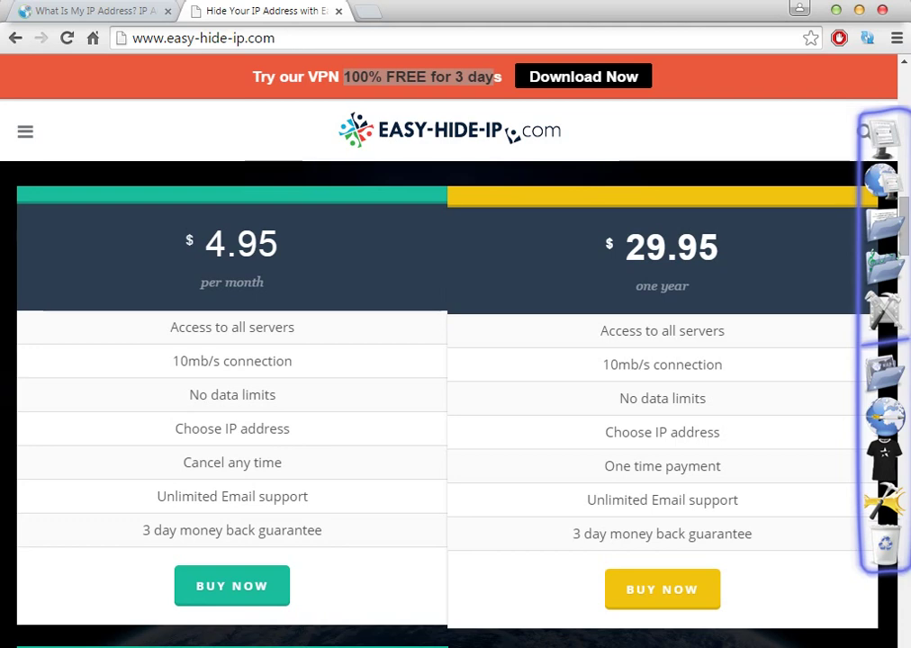
double_click(242, 244)
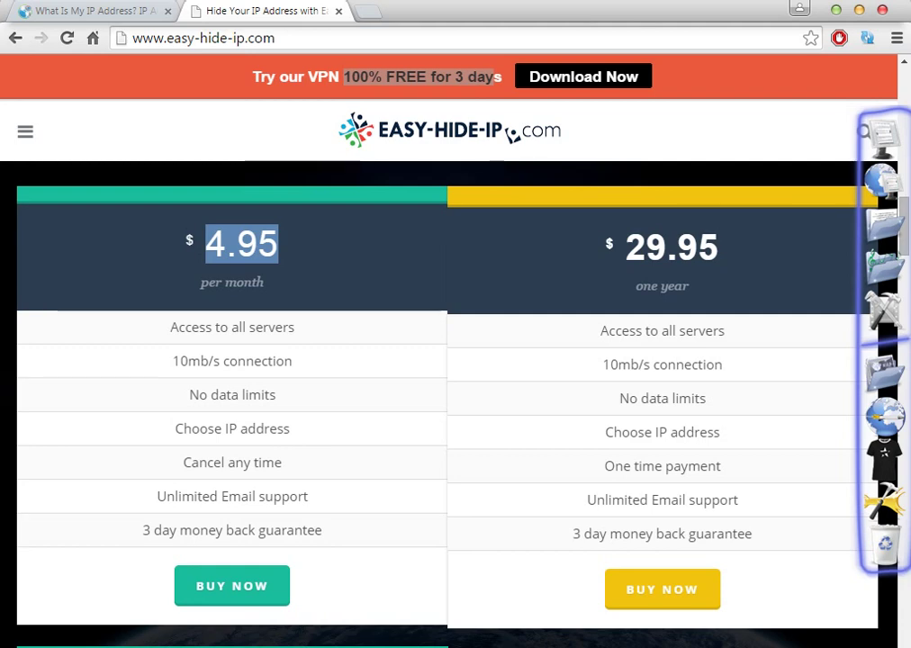
click(191, 193)
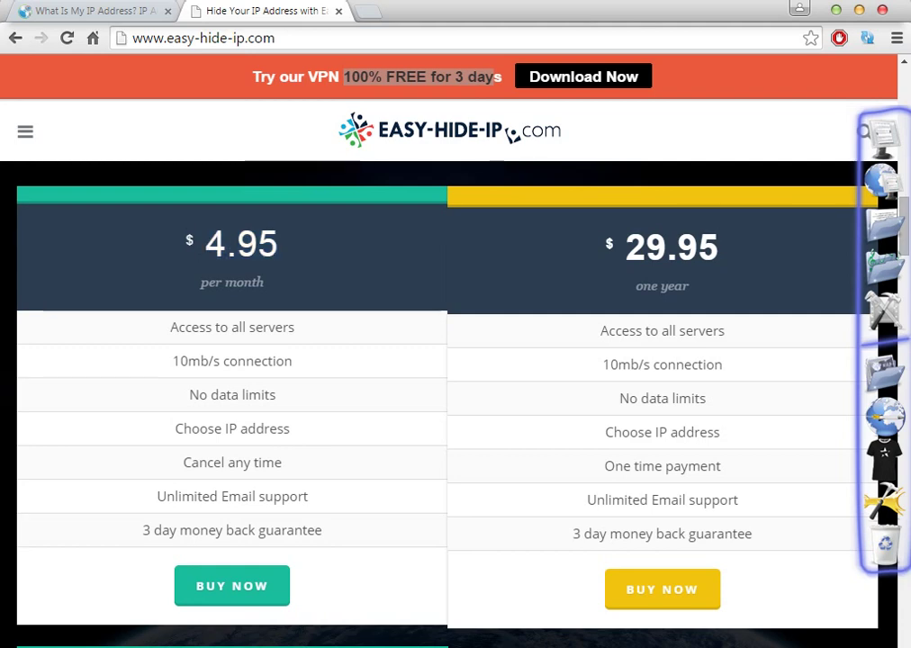
double_click(671, 248)
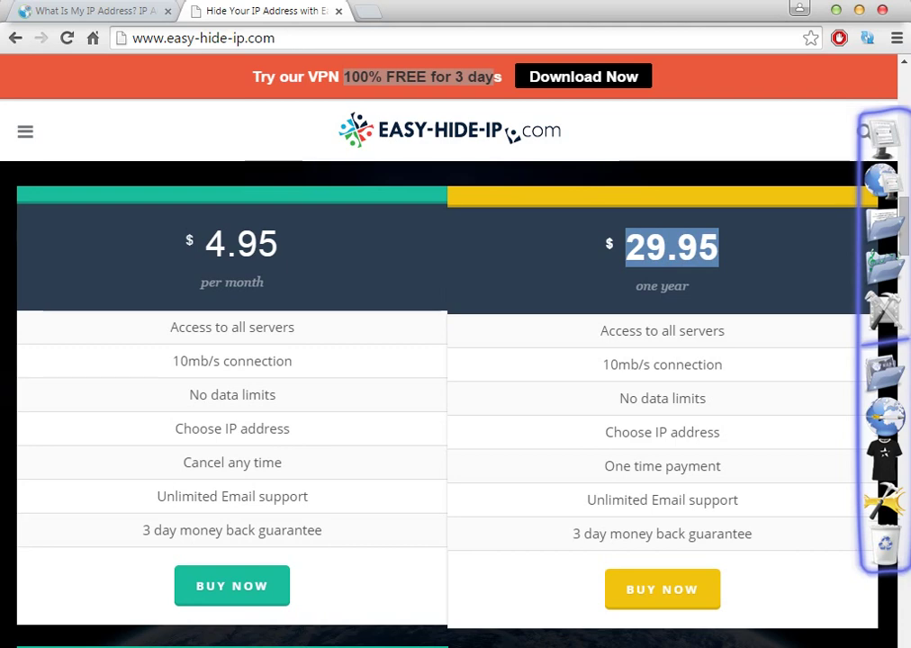
click(517, 191)
drag(517, 191, 718, 257)
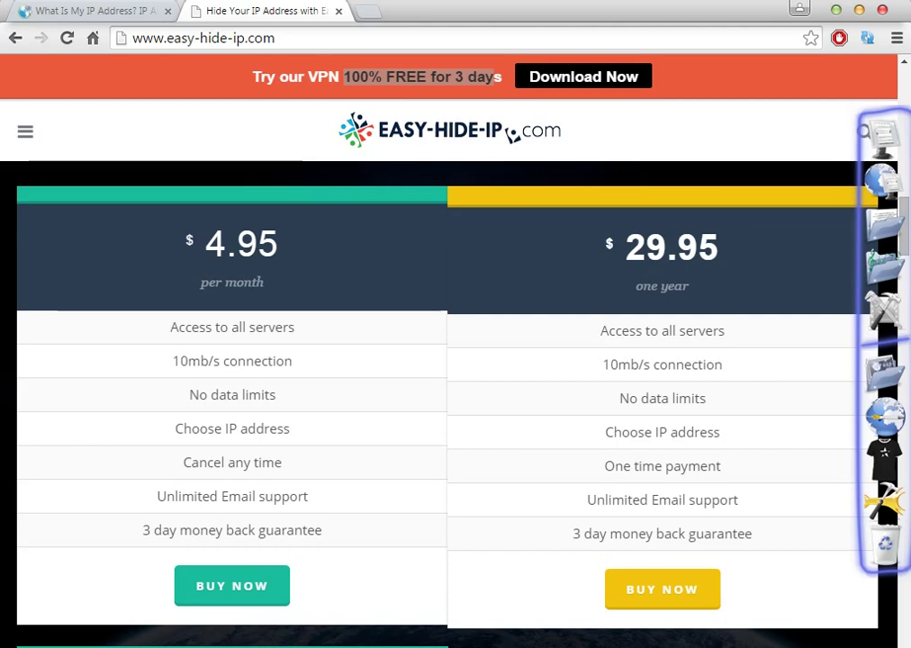
- Switch the IP-change interval to 5 min, then back to every 1 min
scroll(447, 405, down, 2)
scroll(447, 405, up, 2)
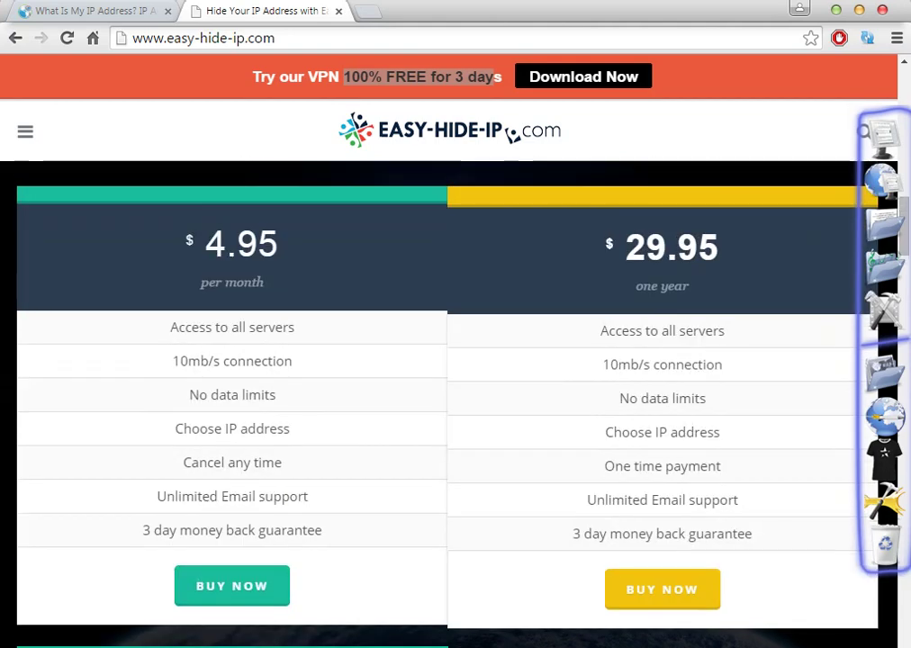
scroll(448, 405, down, 1)
scroll(448, 405, down, 1)
scroll(447, 405, down, 2)
scroll(448, 405, down, 2)
scroll(447, 405, down, 2)
scroll(447, 405, up, 3)
scroll(448, 405, up, 2)
scroll(447, 405, down, 10)
scroll(447, 405, up, 10)
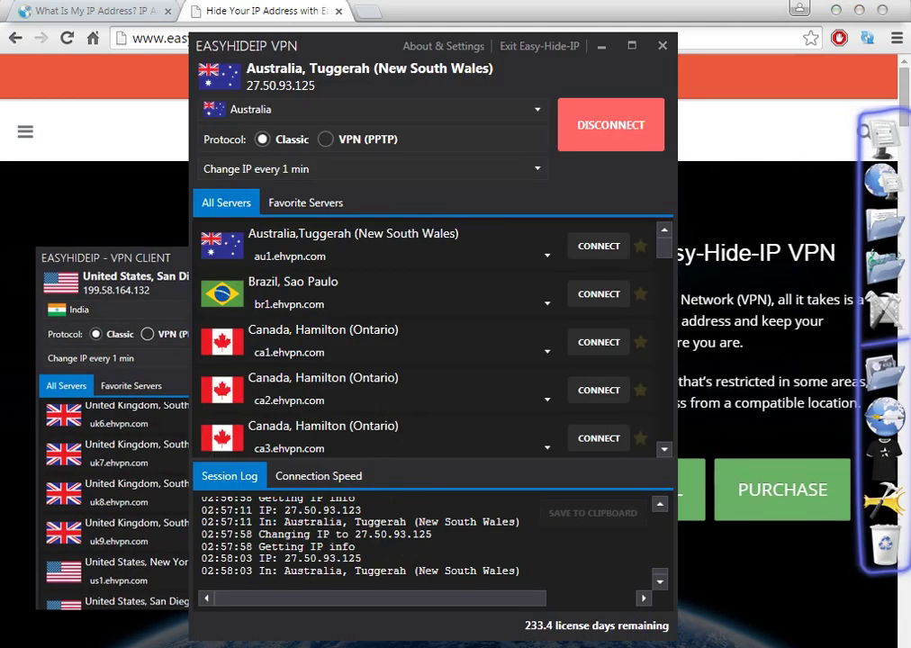
click(360, 169)
key(Down)
key(Return)
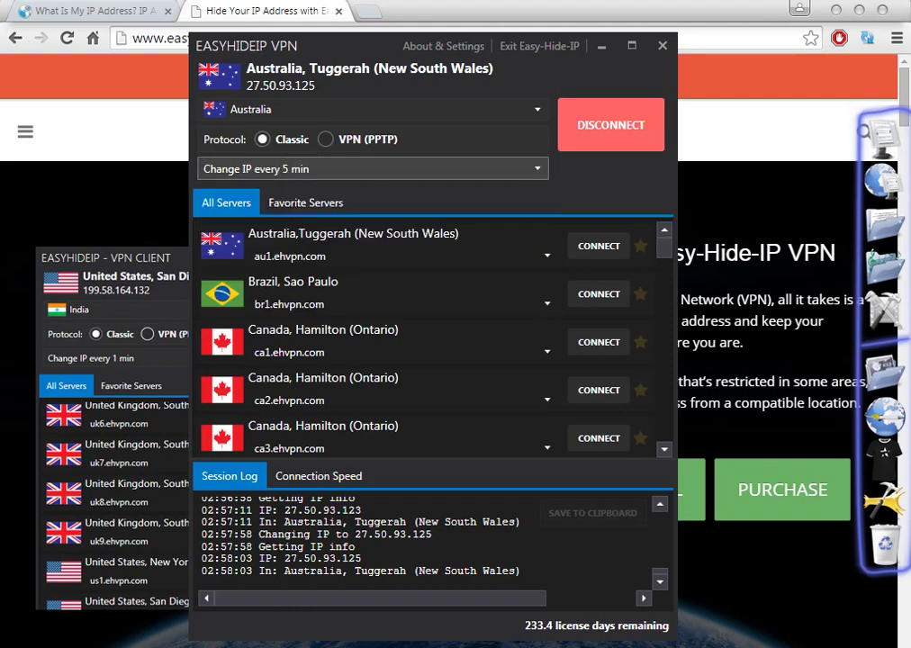
key(alt+Down)
key(Up)
key(Return)
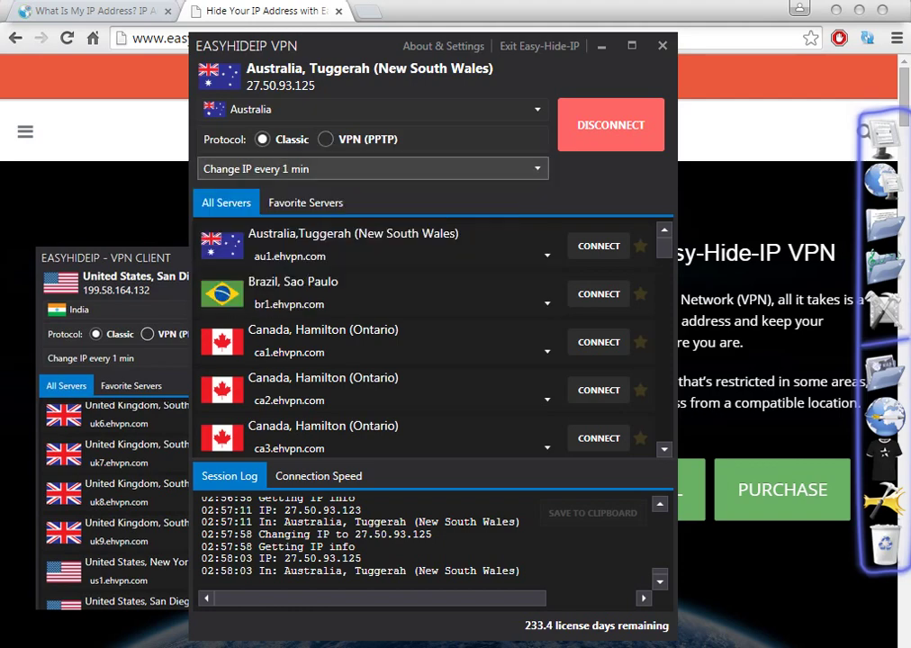